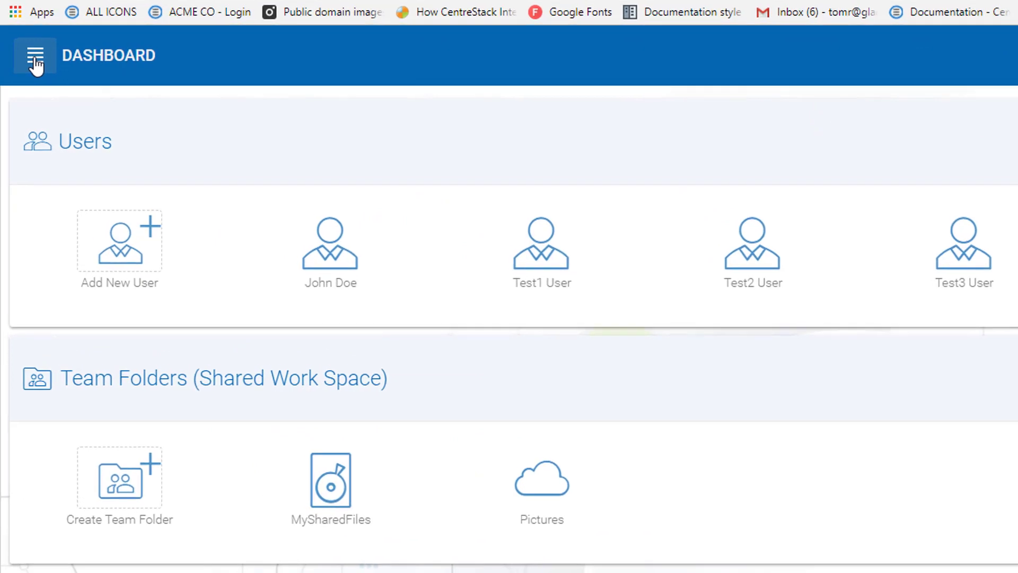
- Expand the tenant sidebar menu from the Dashboard header's hamburger icon
left_click(35, 58)
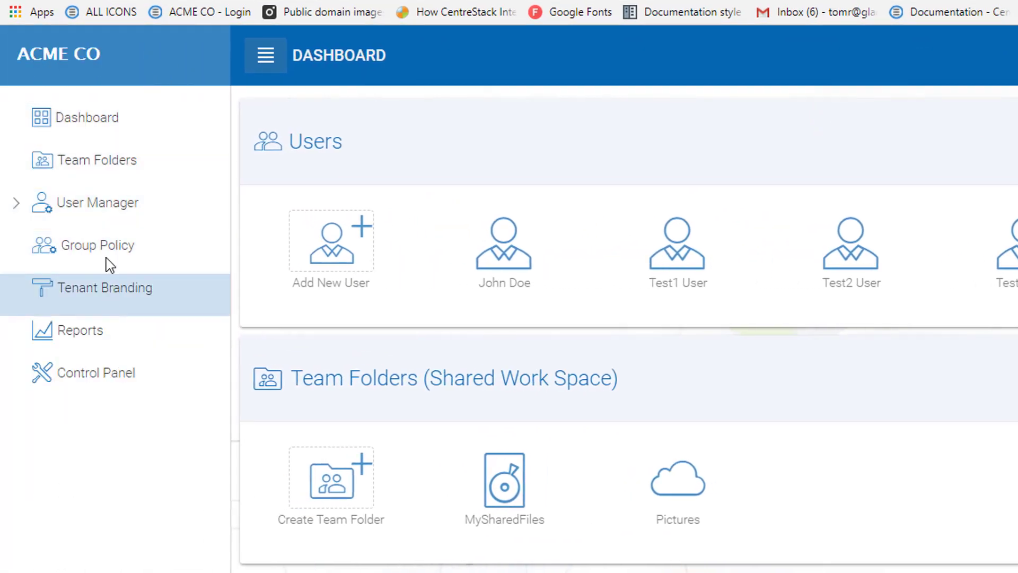
- Open Reports and scroll through the Upload Report charts for 30 days, week, 24 hours and 60 minutes
left_click(99, 338)
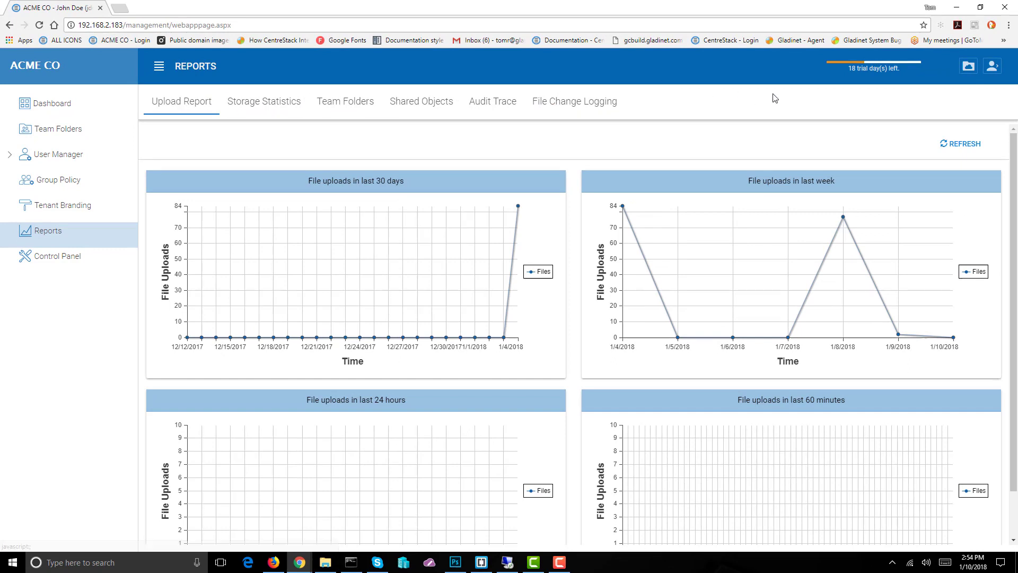
left_click_drag(1013, 156, 1015, 183)
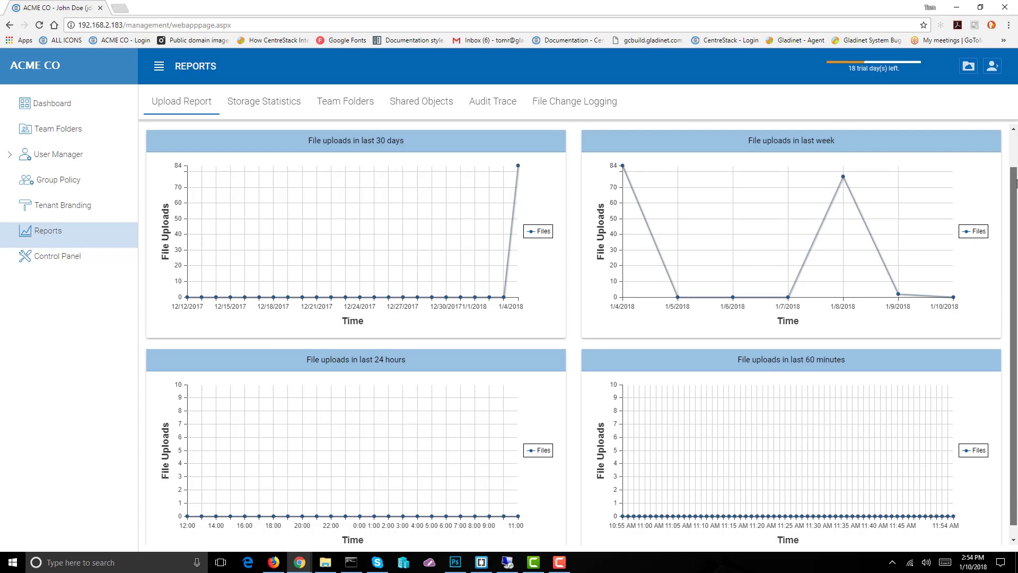
left_click_drag(1016, 183, 1016, 190)
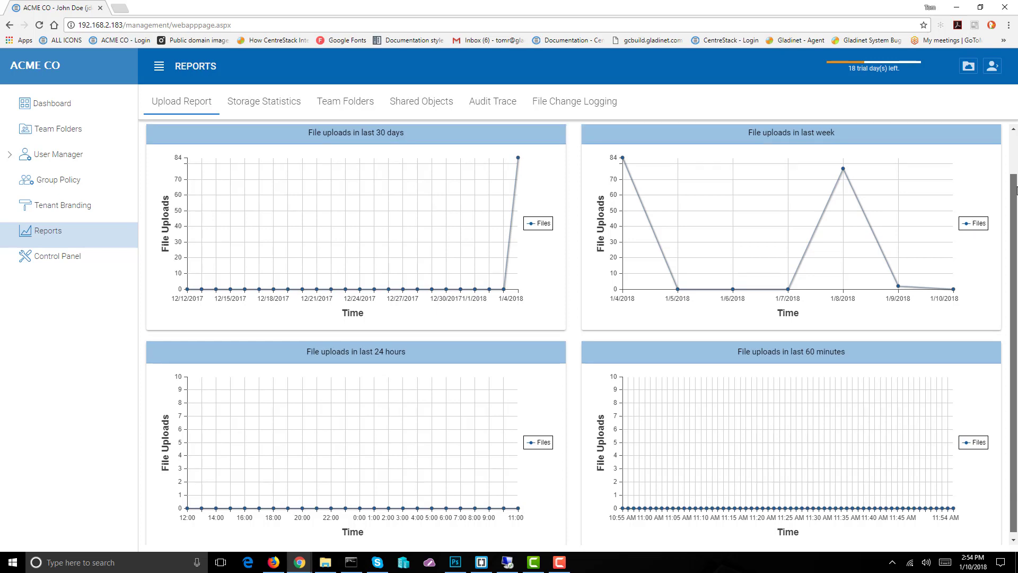
- Review Storage Statistics, then view Team Folders listing MySharedFiles (0 Bytes) and Pictures (20.57 MB)
left_click(270, 106)
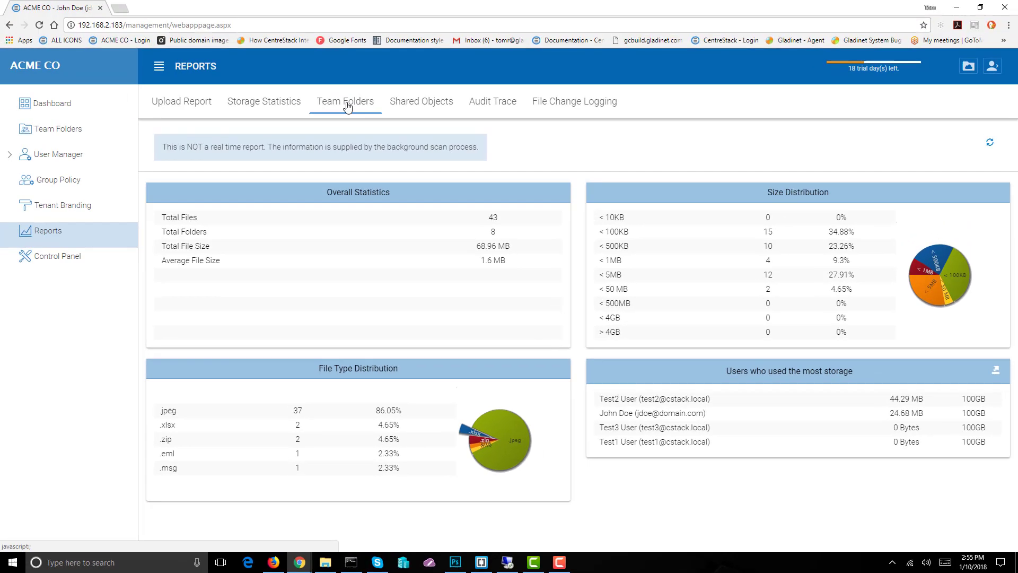
left_click(346, 105)
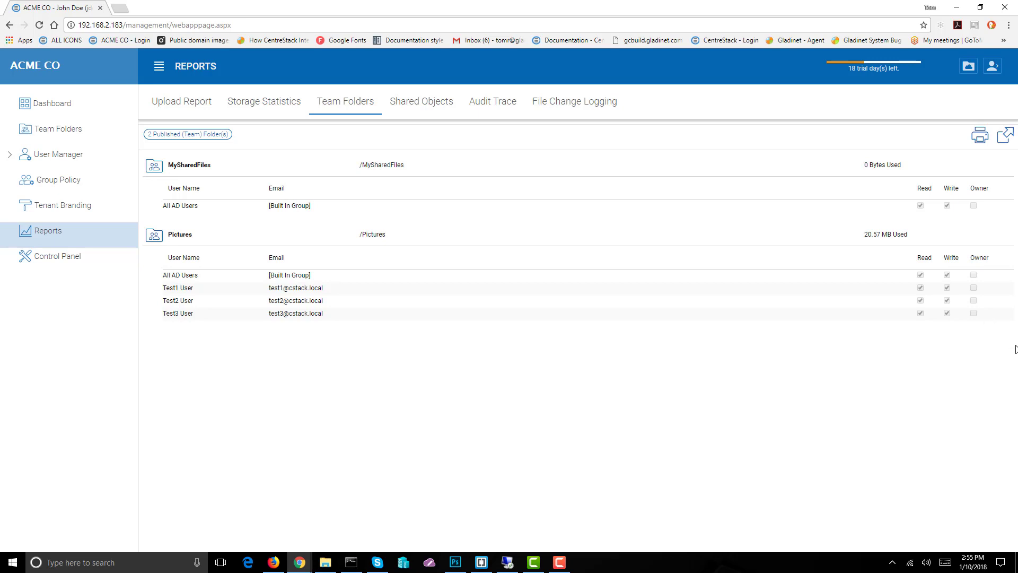
- Show the Shared Objects report with Pictures shared Download Only, expiring in about 23 hours
left_click(430, 108)
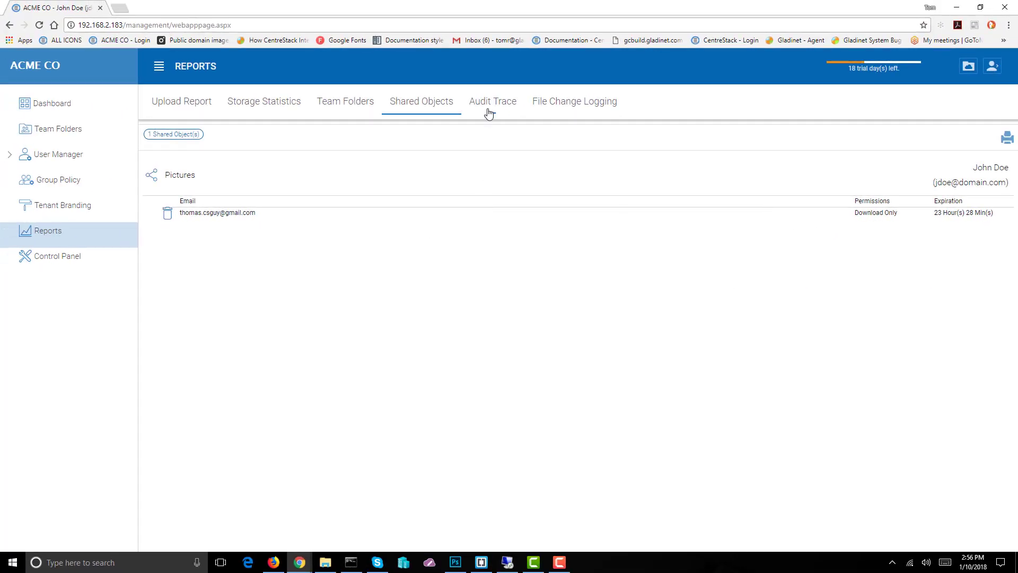
- Search the Audit Trace by User Email for 'dom', listing 36 entries from the last 5 days
left_click(489, 112)
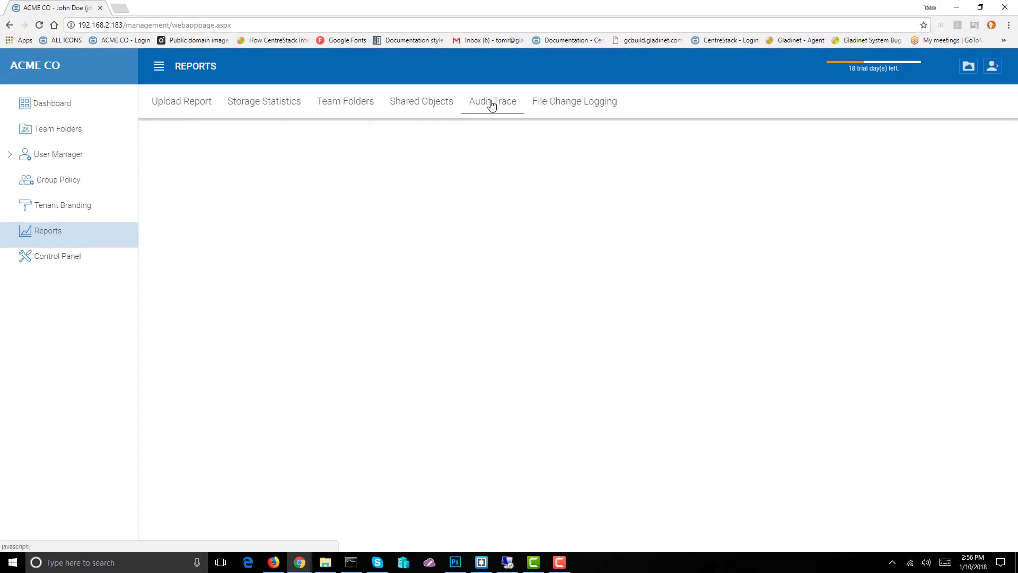
left_click(711, 149)
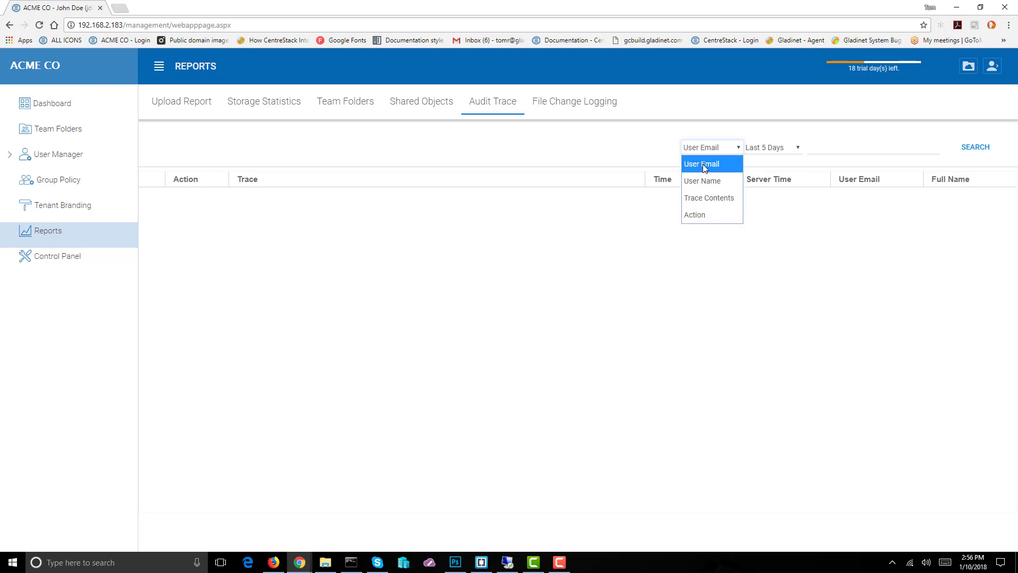
left_click(705, 168)
left_click(833, 145)
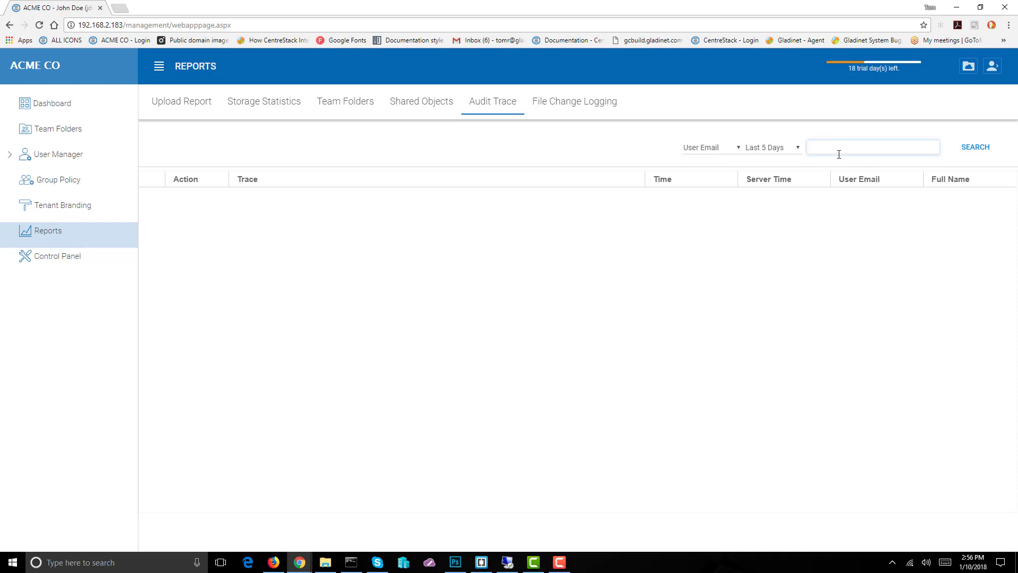
type("domain")
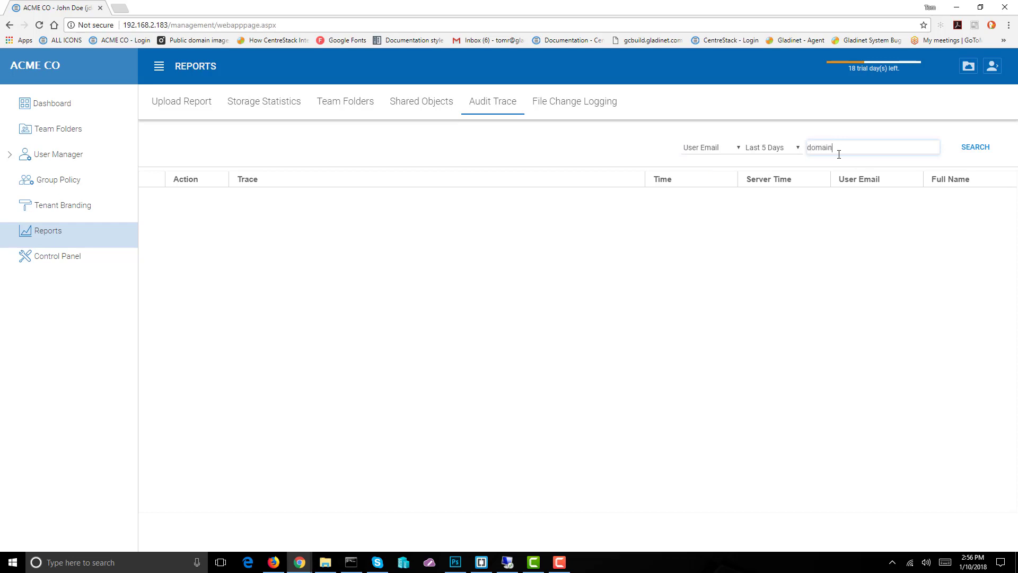
key("Return")
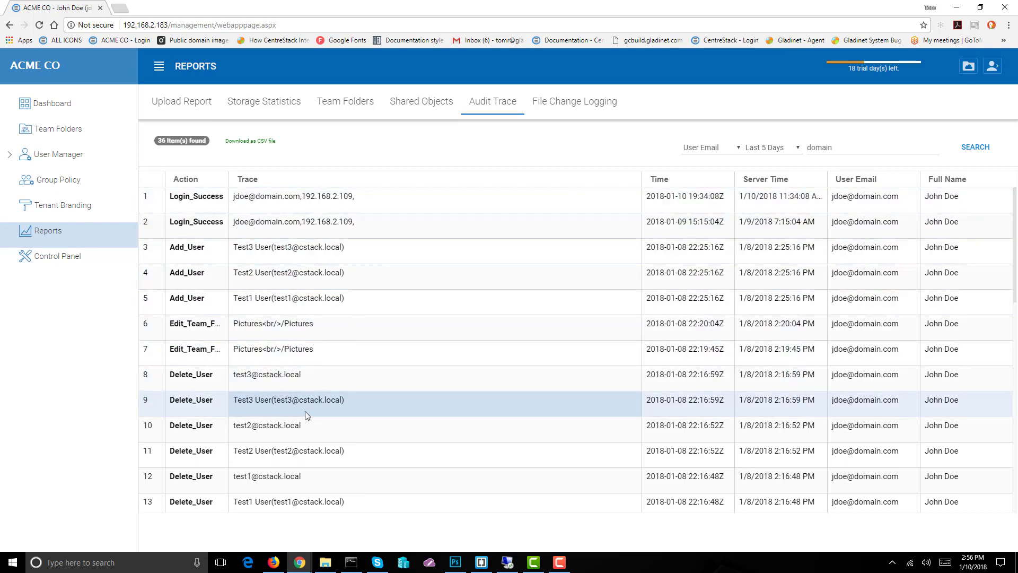
- Inspect the sorting menus of the Action, Trace, Server Time and Full Name columns
left_click(222, 180)
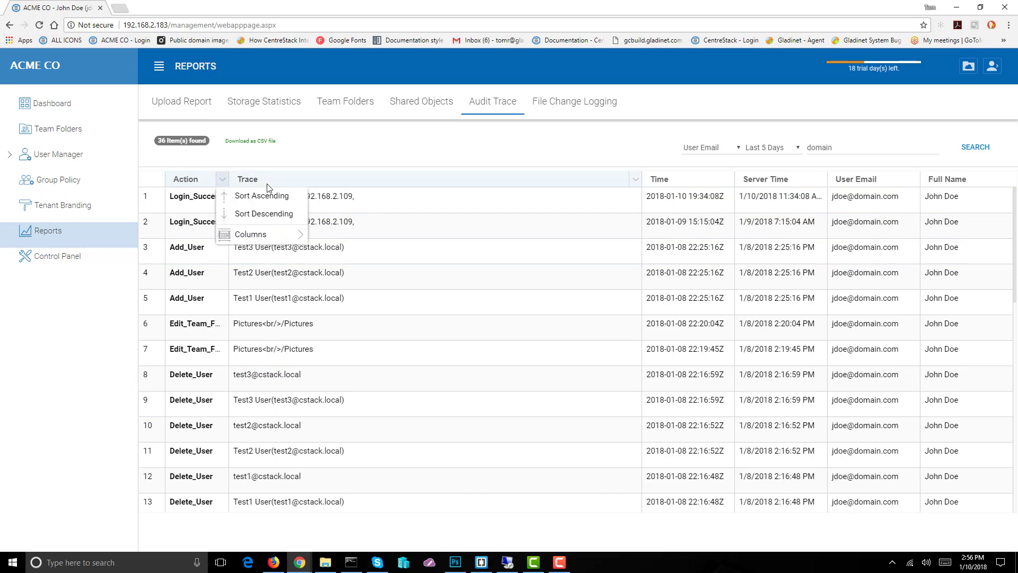
left_click(637, 180)
left_click(638, 180)
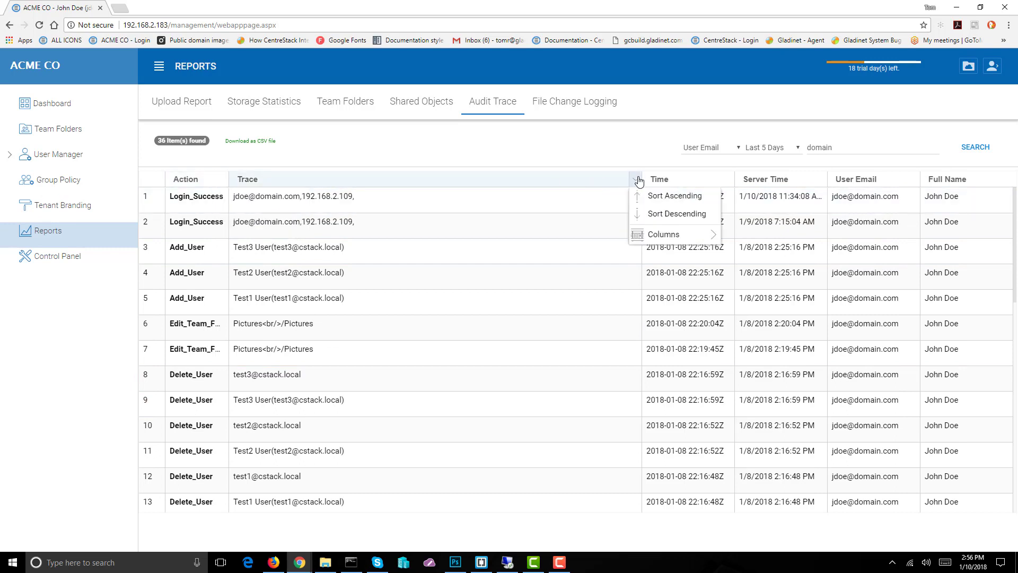
left_click(821, 180)
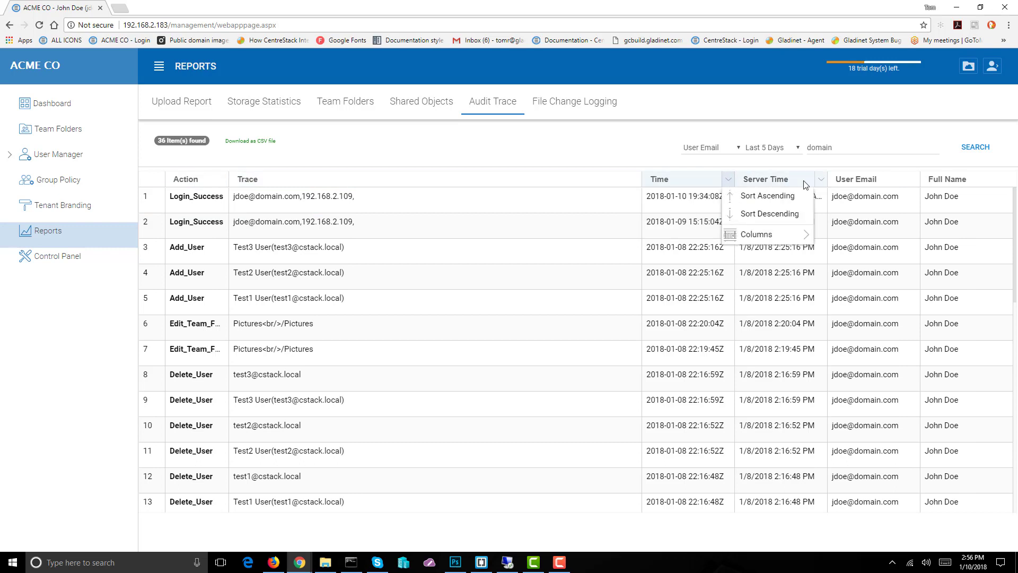
left_click(1006, 179)
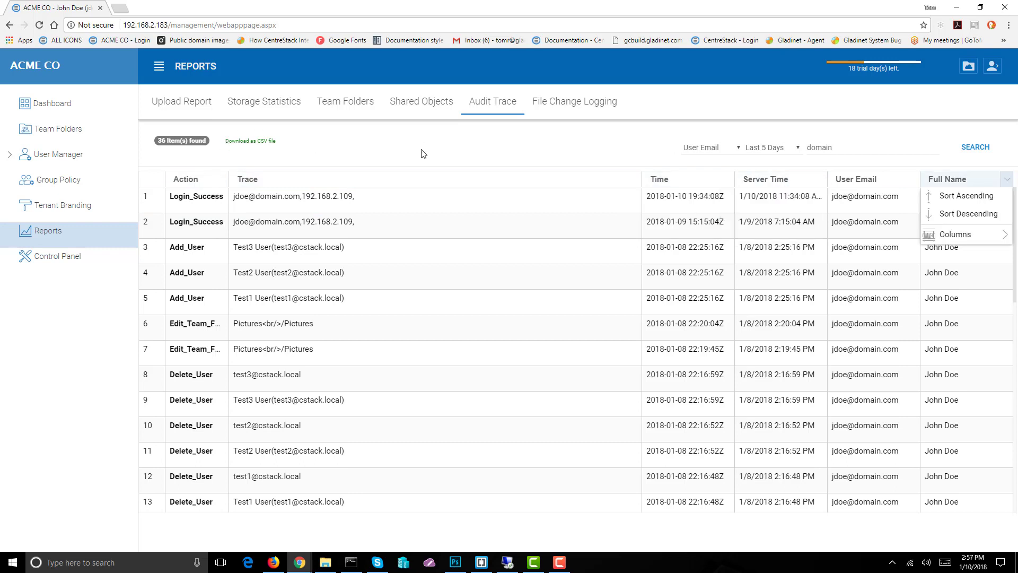
left_click(725, 148)
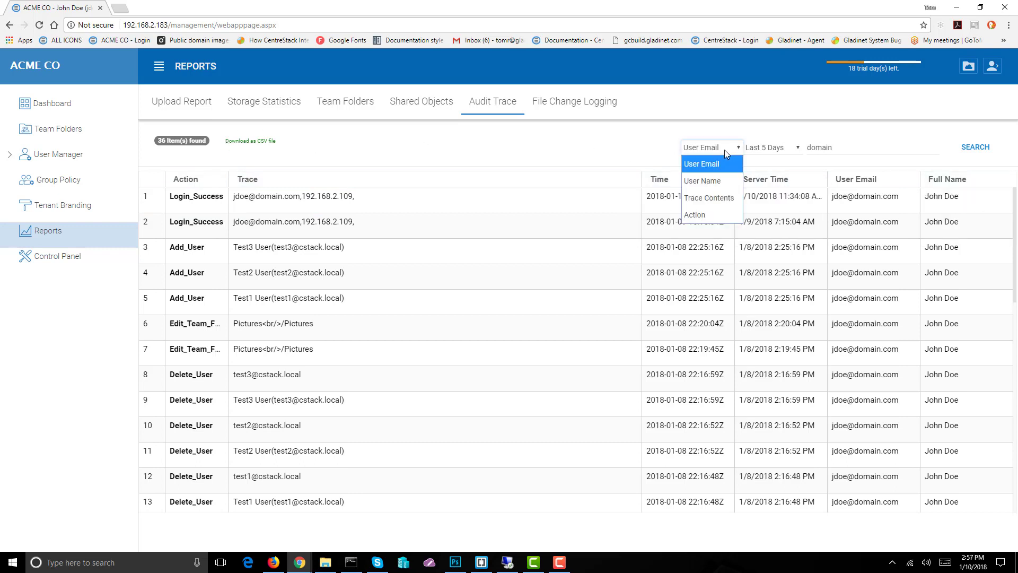
- Switch the audit filter field to Action and browse the action list, leaving Publish Team Folder
left_click(703, 216)
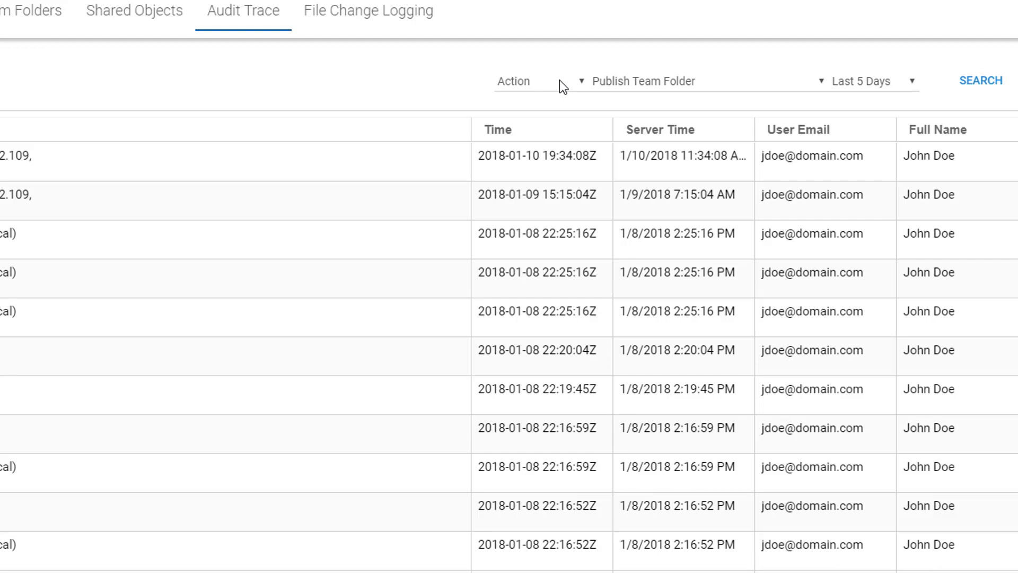
left_click(788, 84)
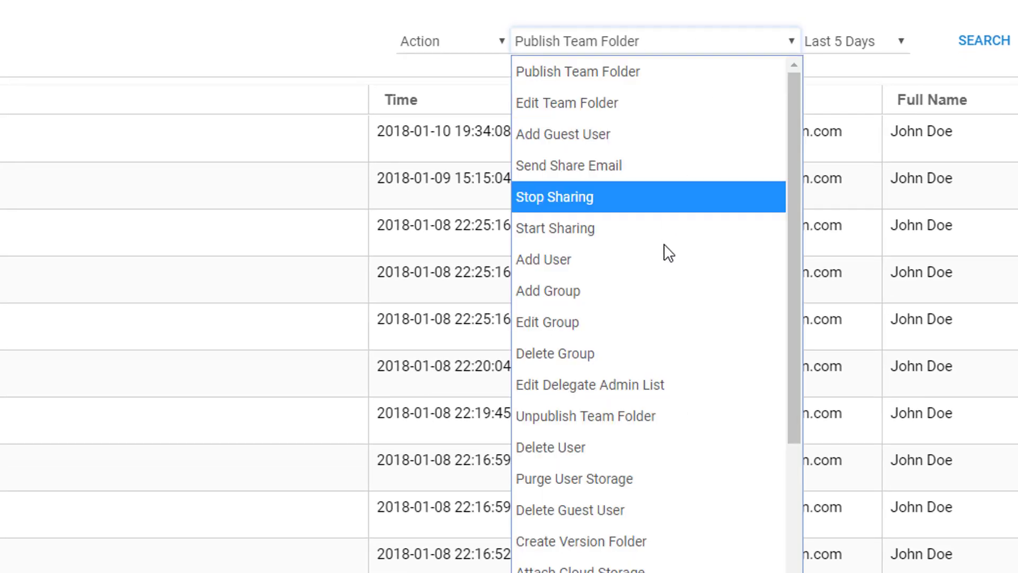
left_click_drag(795, 212, 791, 138)
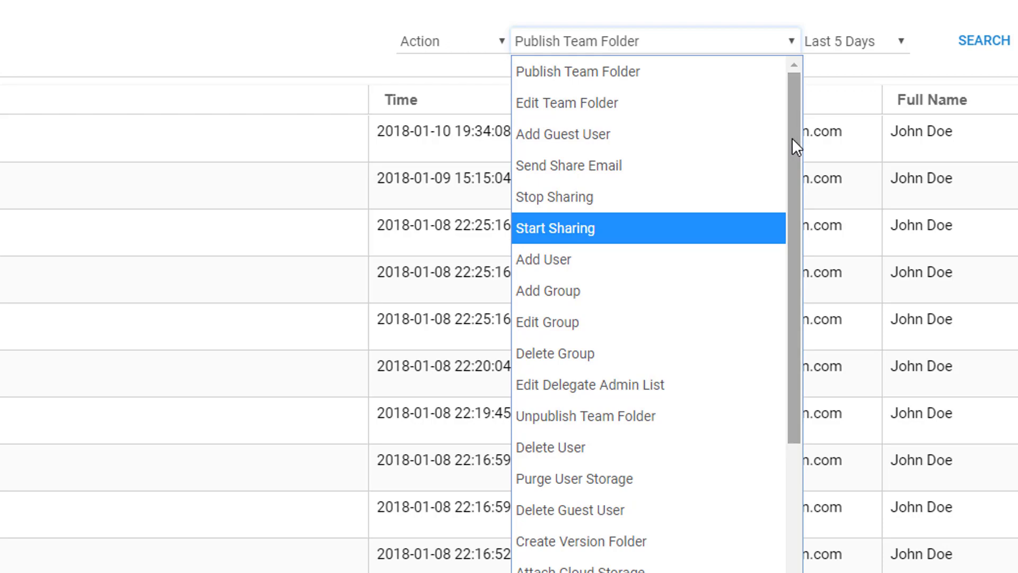
left_click(670, 79)
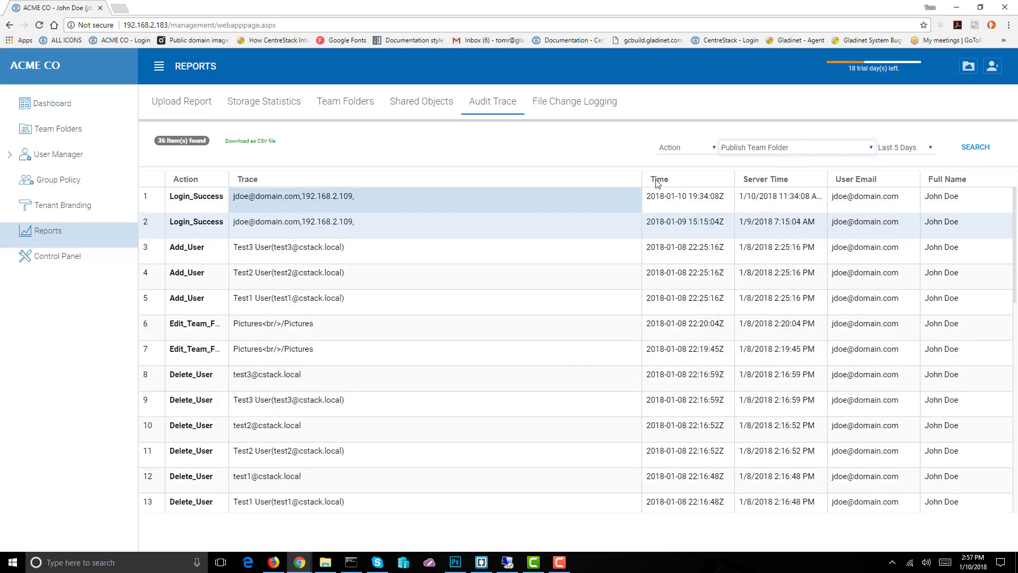
- Sort entries by Time, Server Time and User Email, finally by Action to group Add_User and Delete_User
left_click(728, 180)
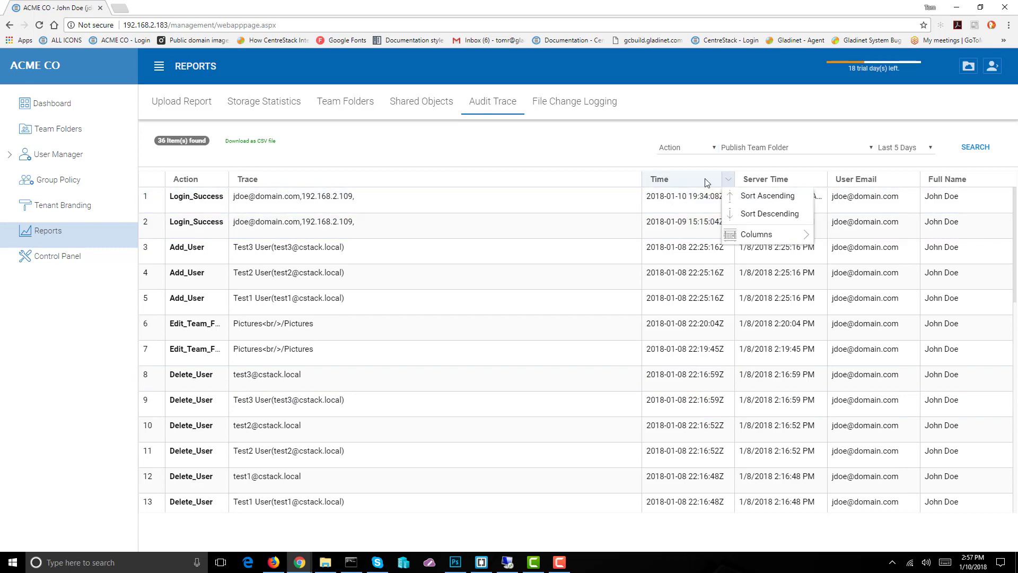
left_click(705, 182)
left_click(690, 181)
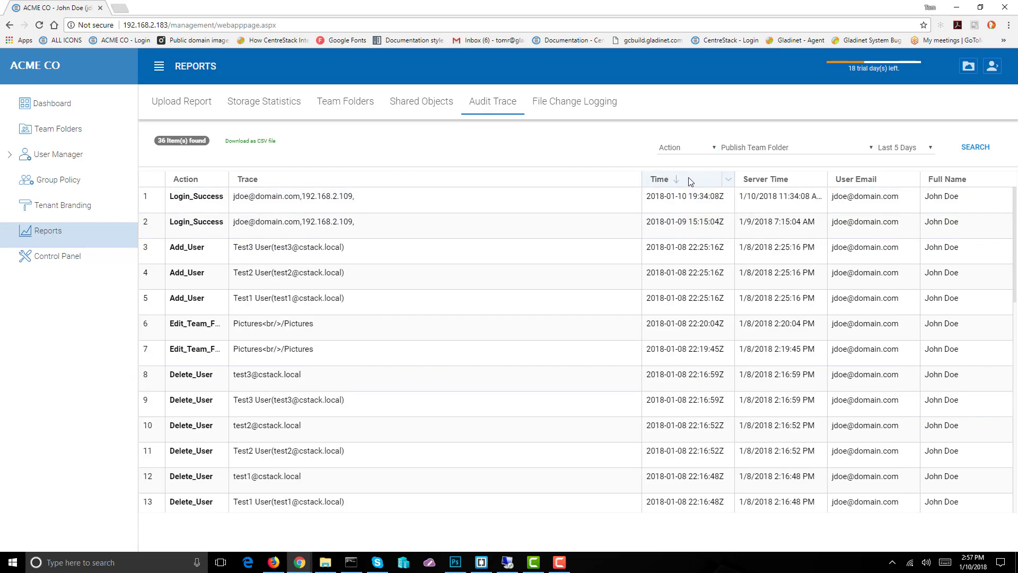
left_click(780, 180)
left_click(845, 180)
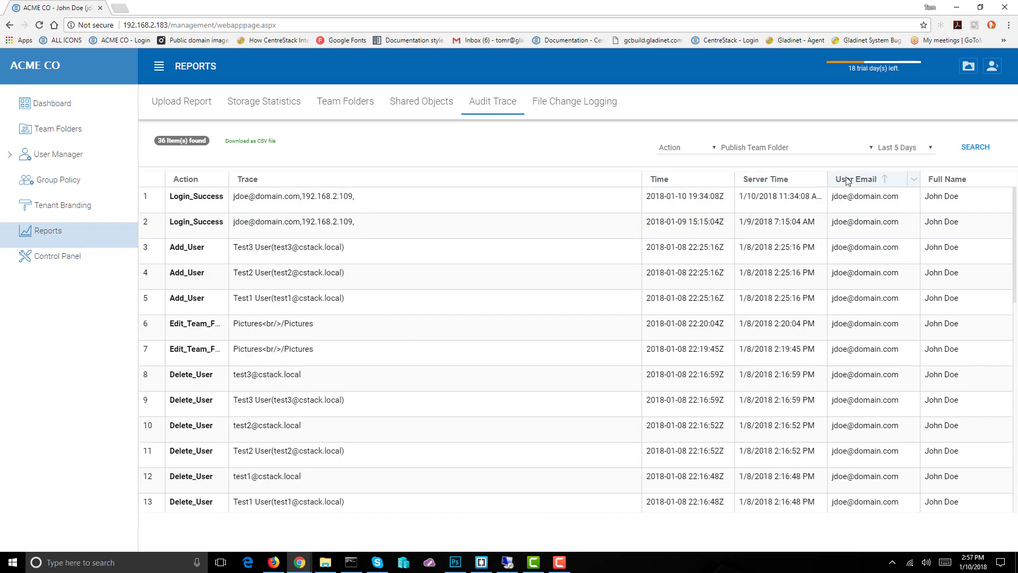
left_click(187, 179)
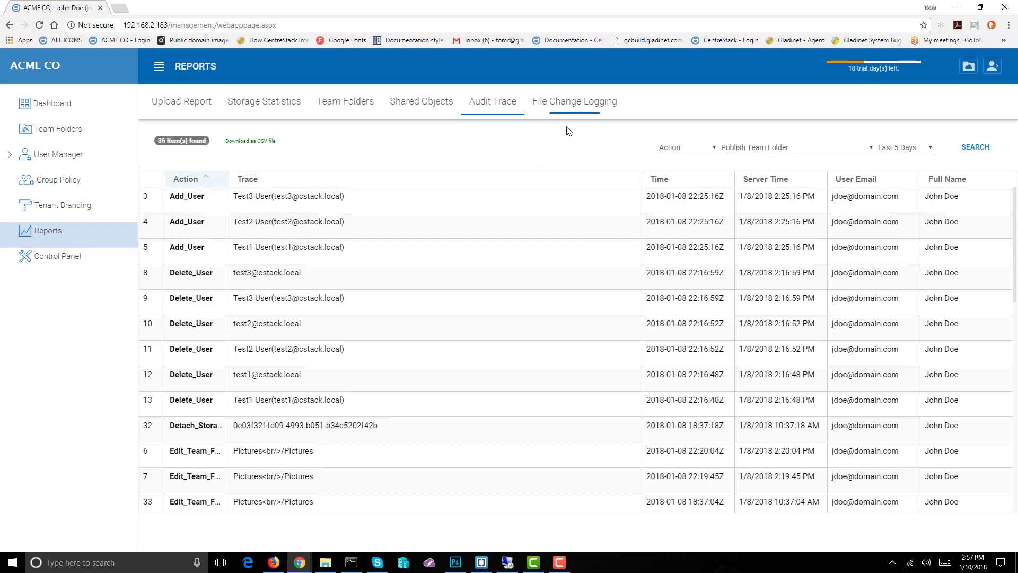
- Open File Change Logging and change its filter field from User Email to Action
left_click(570, 106)
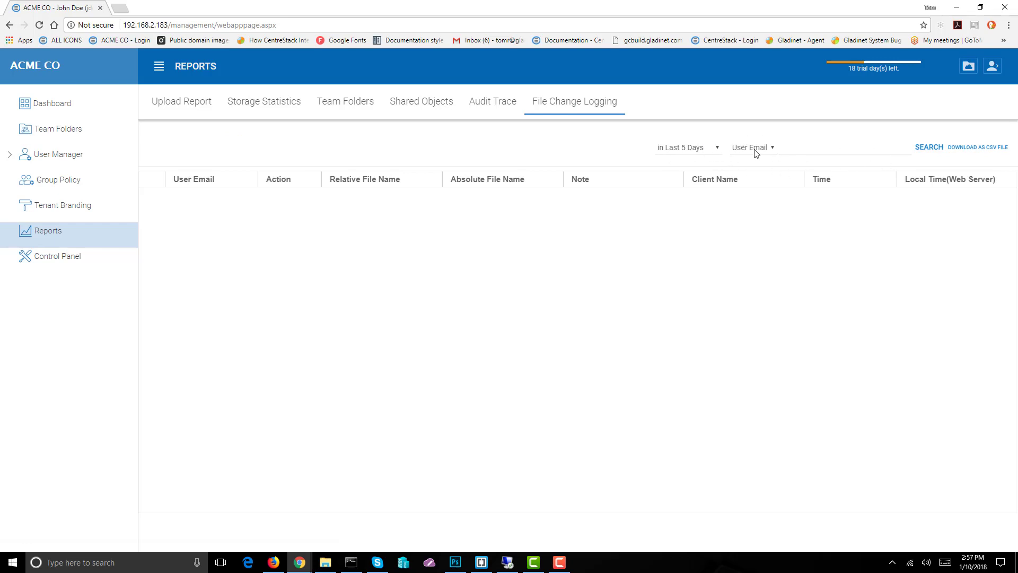
left_click(815, 147)
left_click(770, 147)
left_click(743, 197)
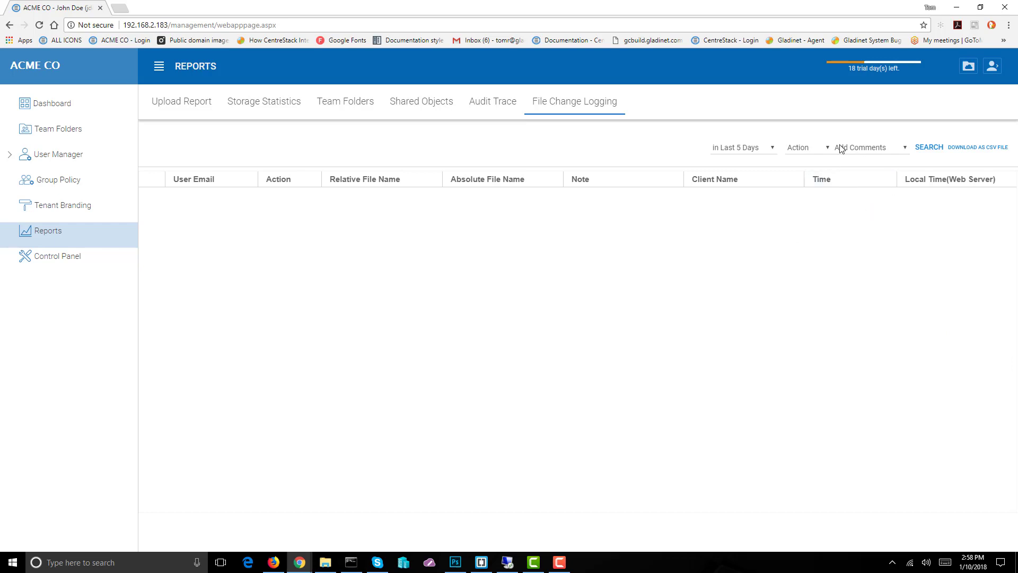
left_click(866, 150)
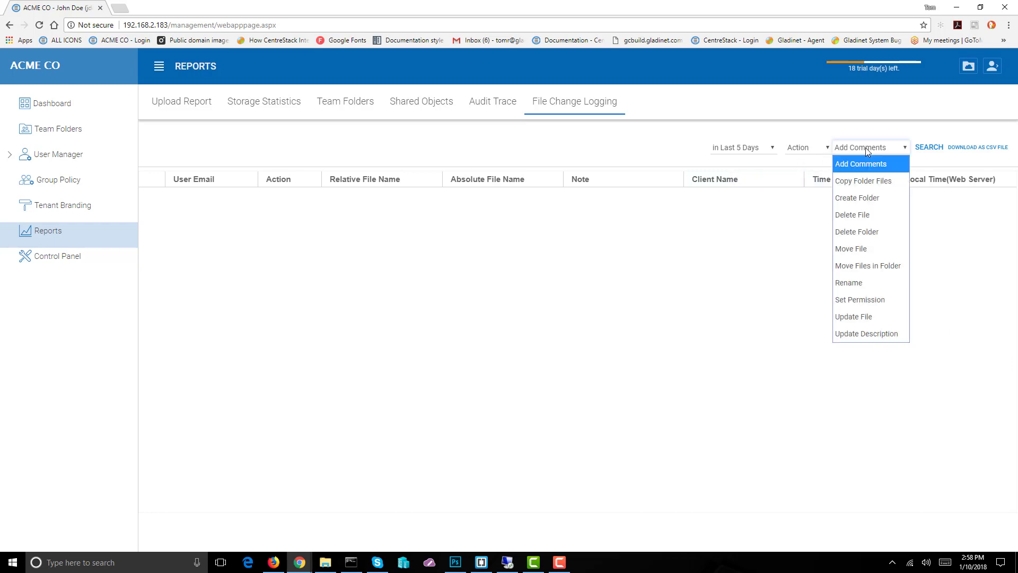
- Search file changes for Set Permission, then Create Folder, reviewing the 21 createdir entries
left_click(873, 300)
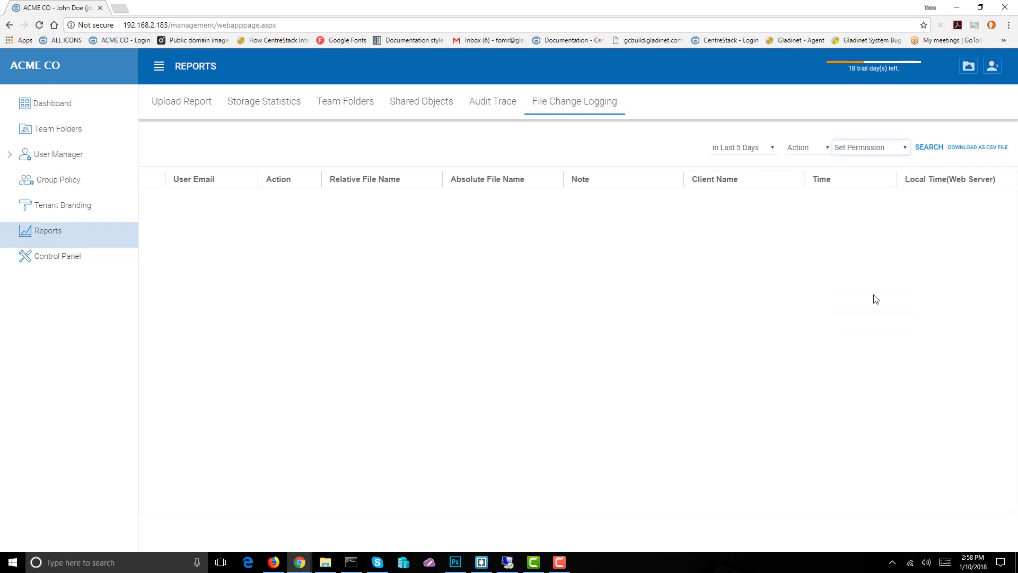
left_click(927, 149)
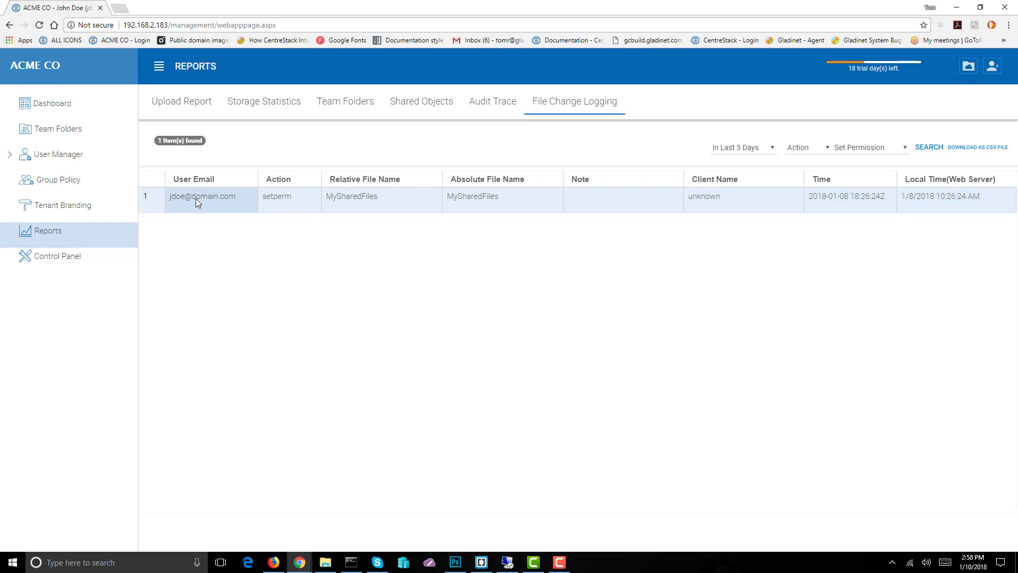
left_click(889, 149)
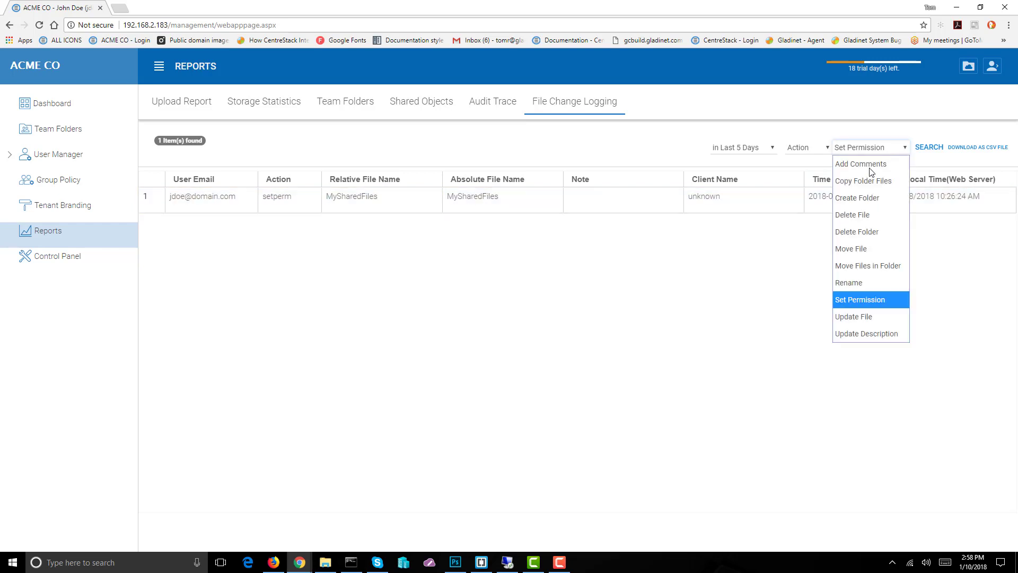
left_click(862, 198)
left_click(928, 147)
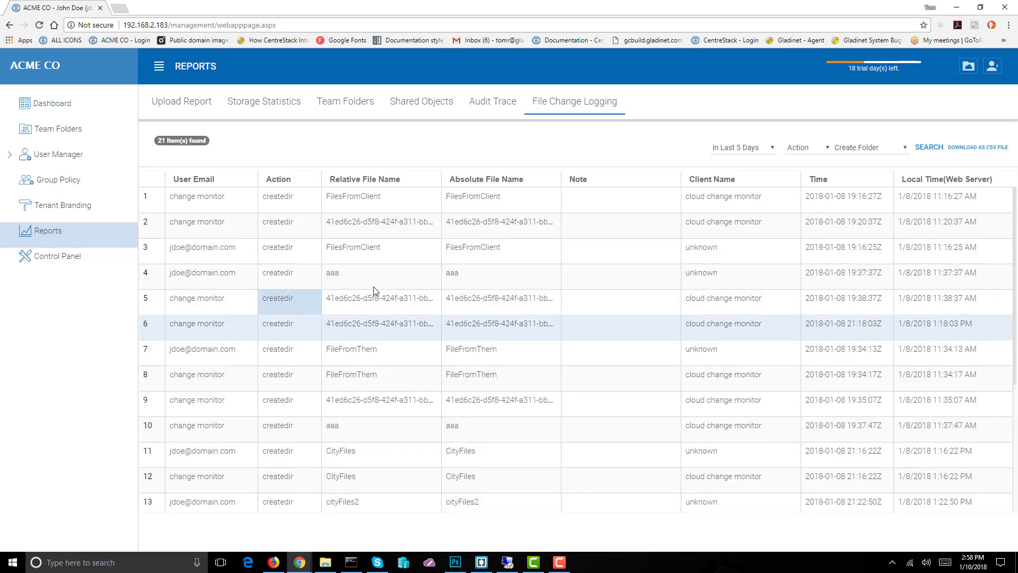
scroll(568, 376, "down", 4)
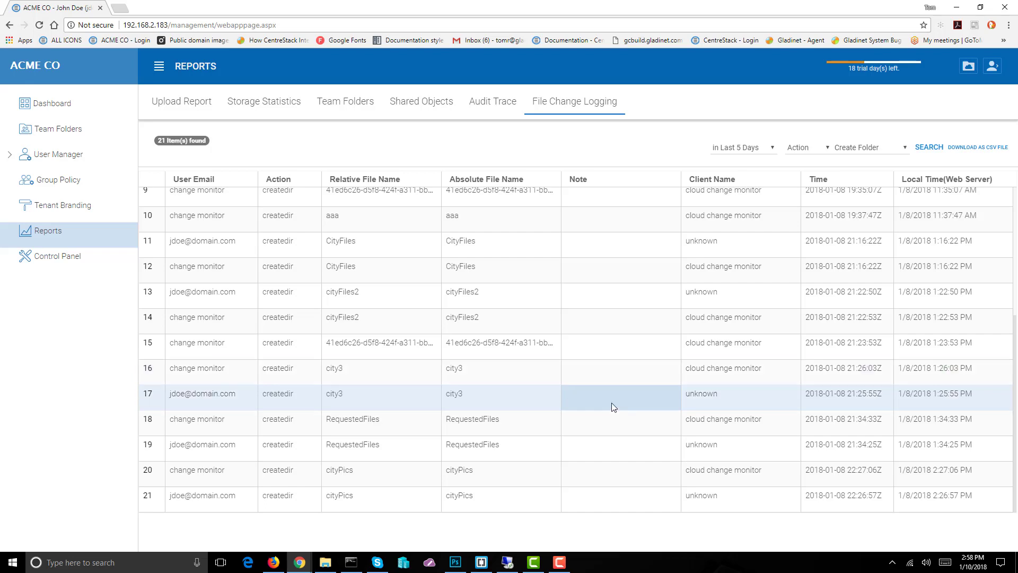
scroll(625, 398, "up", 4)
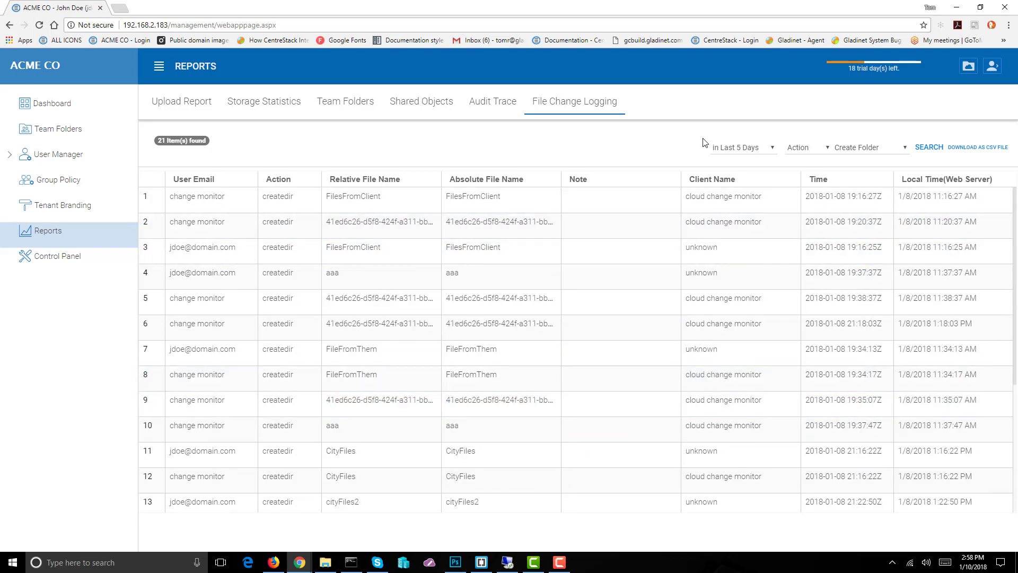